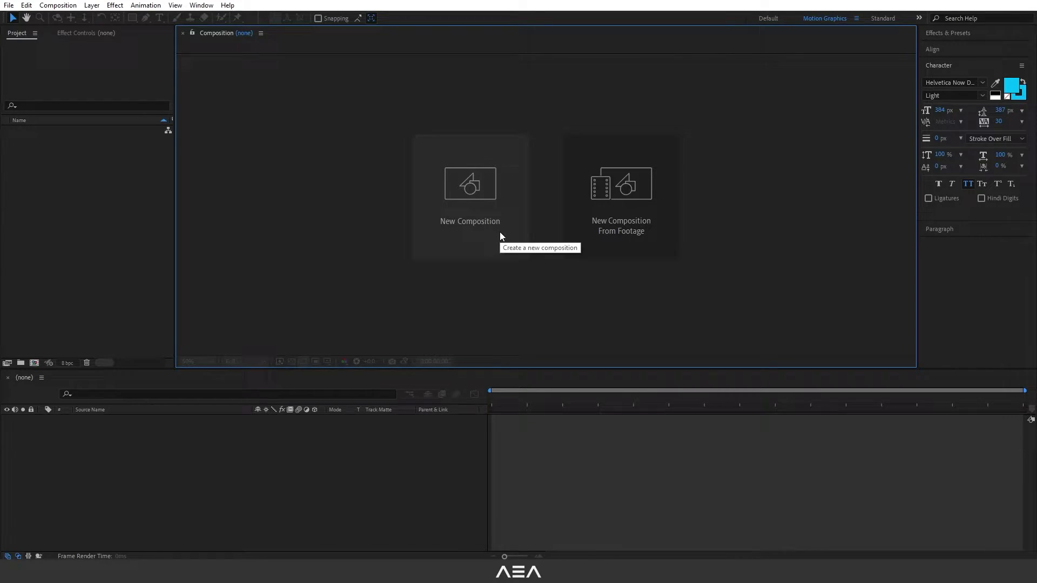
# Create a 1920×1080, 24 fps composition named Morph type weights lasting 0:00:05:00.
pyautogui.click(501, 232)
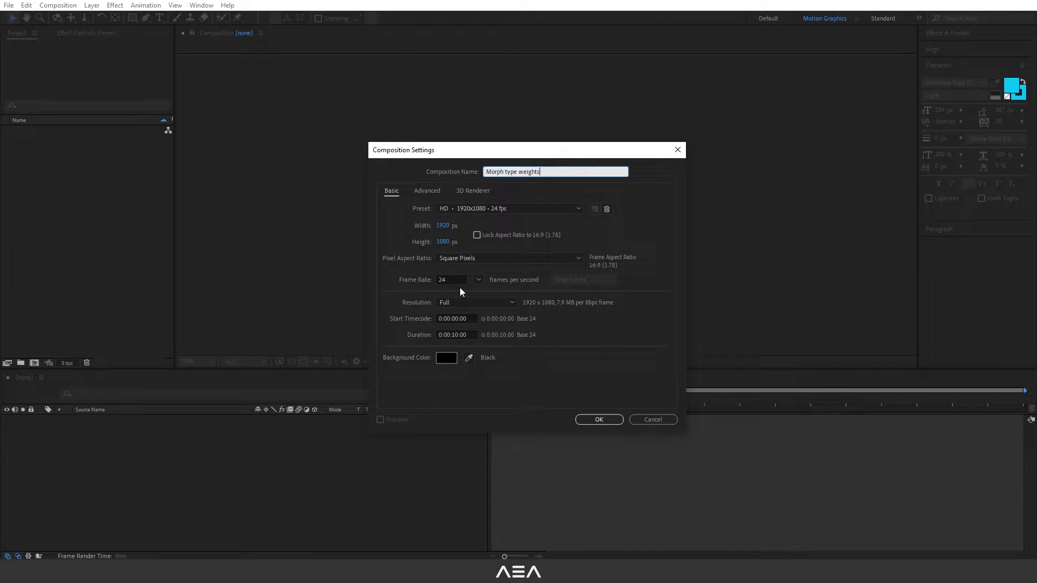
pyautogui.click(465, 335)
pyautogui.write('05')
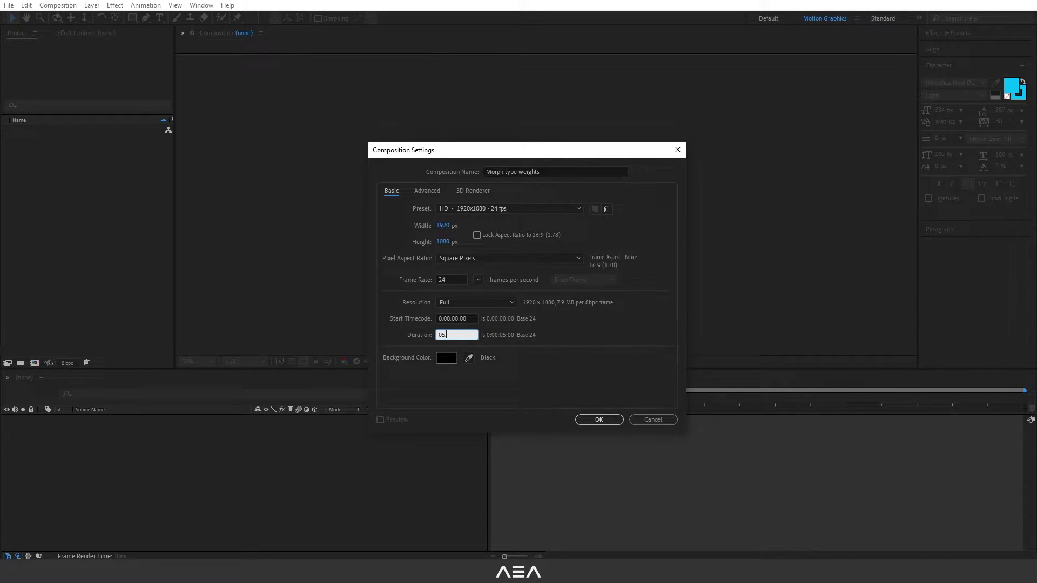
pyautogui.click(598, 420)
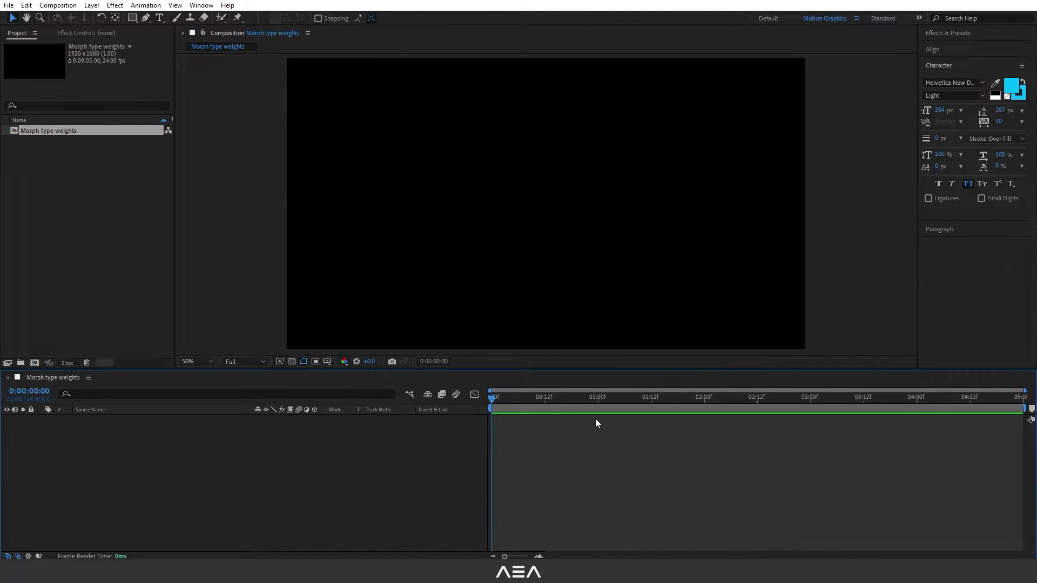
# Choose the Type tool with Helvetica Now Display in the Light weight.
pyautogui.click(159, 18)
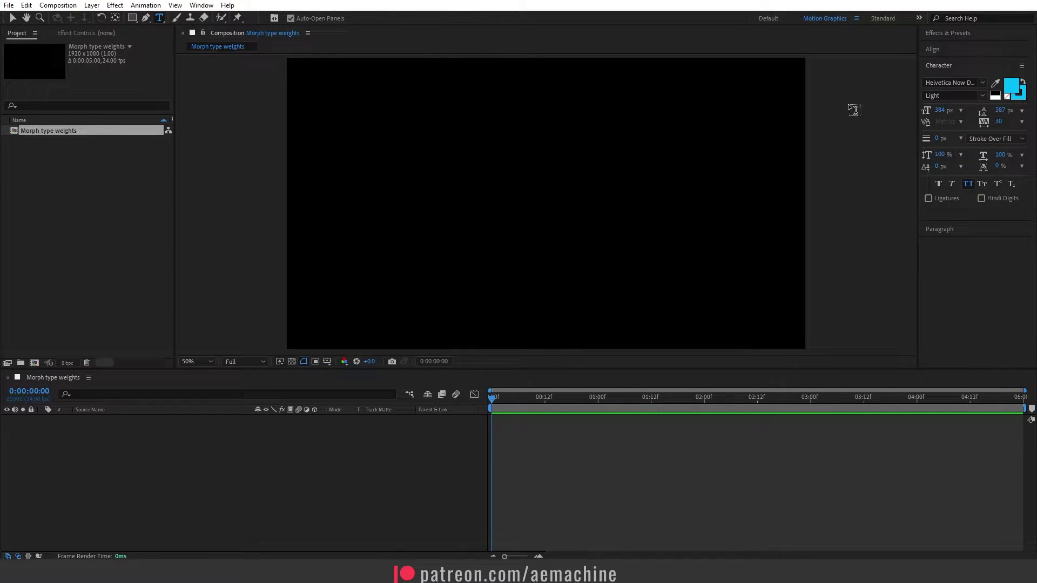
pyautogui.click(982, 83)
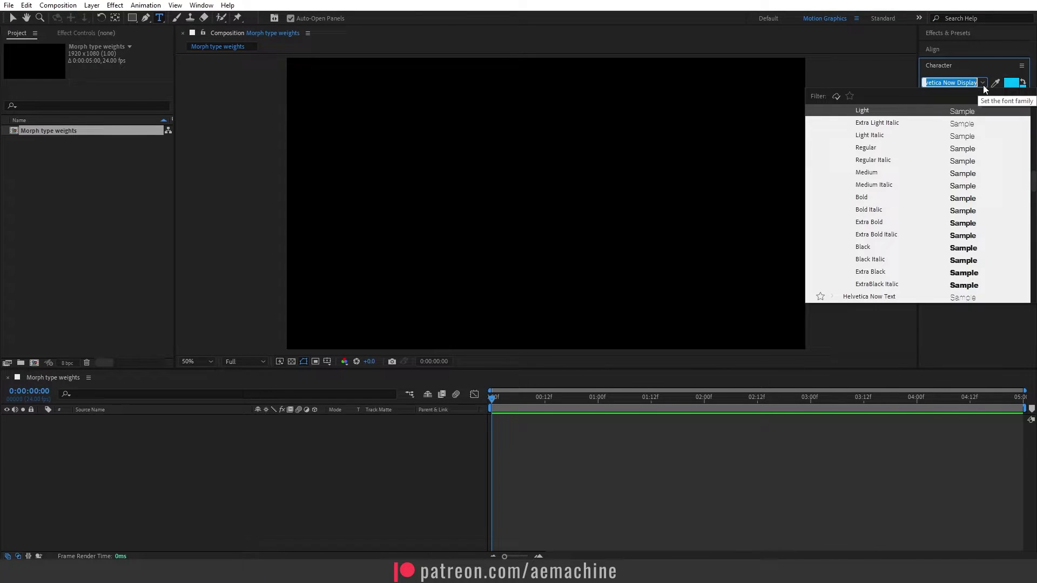
pyautogui.click(983, 84)
pyautogui.click(981, 97)
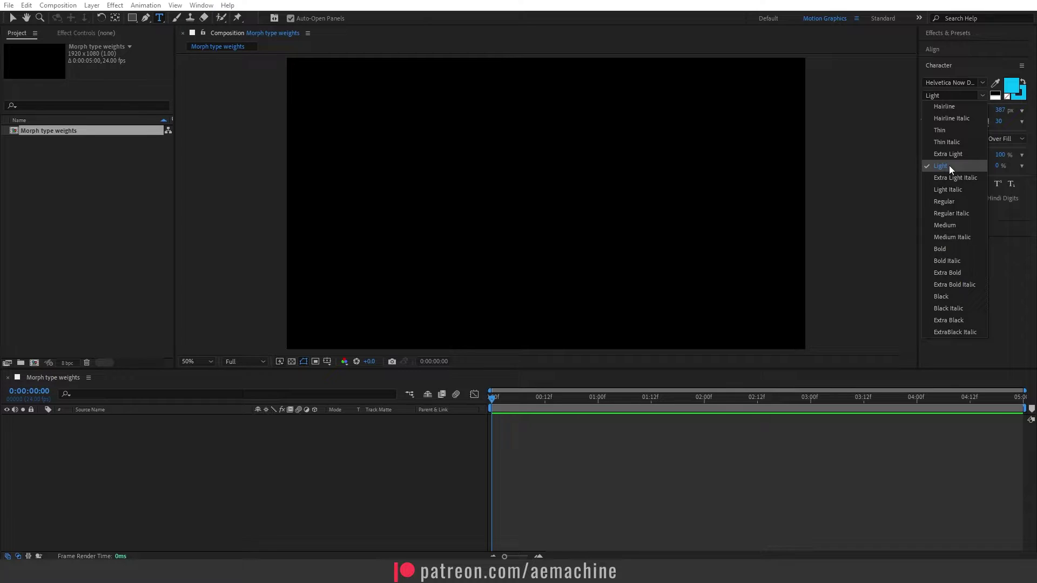
pyautogui.click(985, 98)
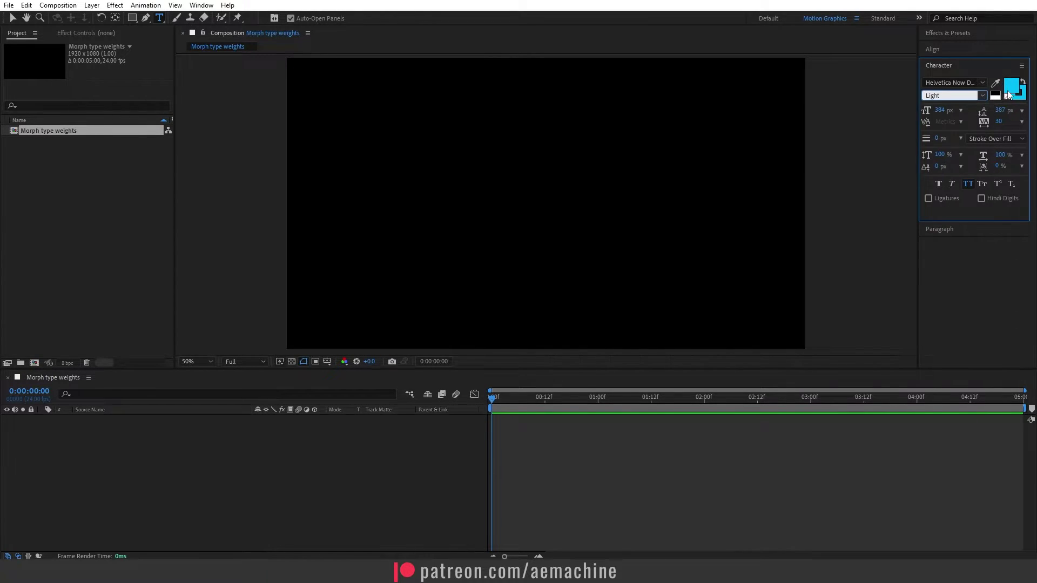
# Set the text fill colour to light blue #00BBF9 and the stroke width to 1 px.
pyautogui.click(1012, 90)
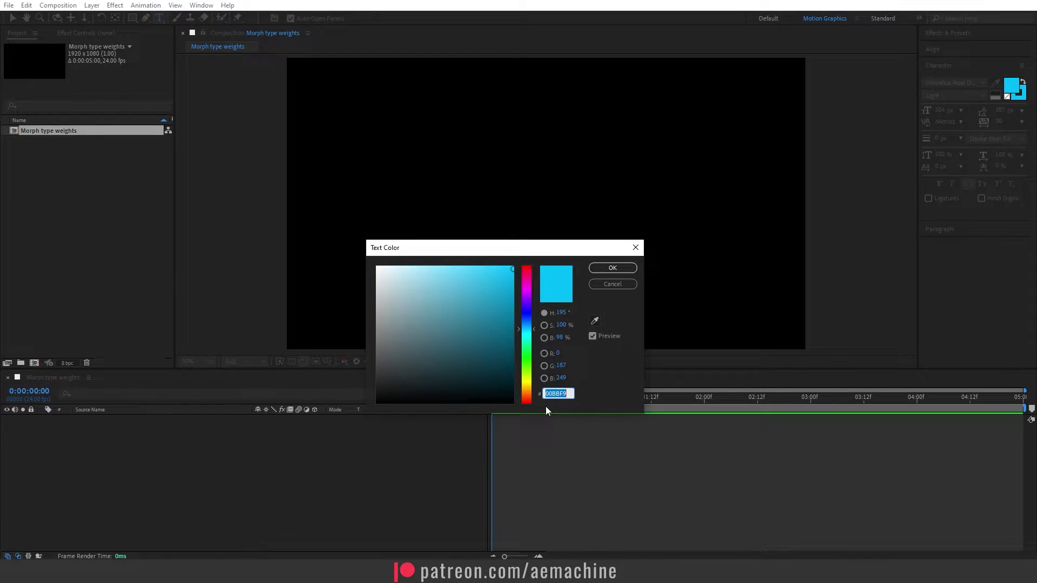
pyautogui.click(613, 270)
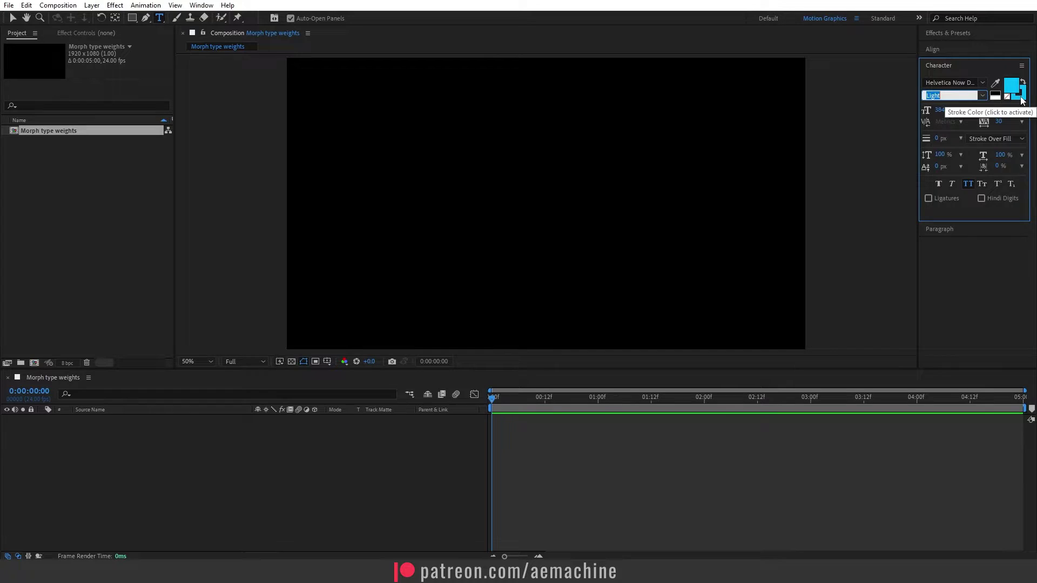
pyautogui.click(960, 139)
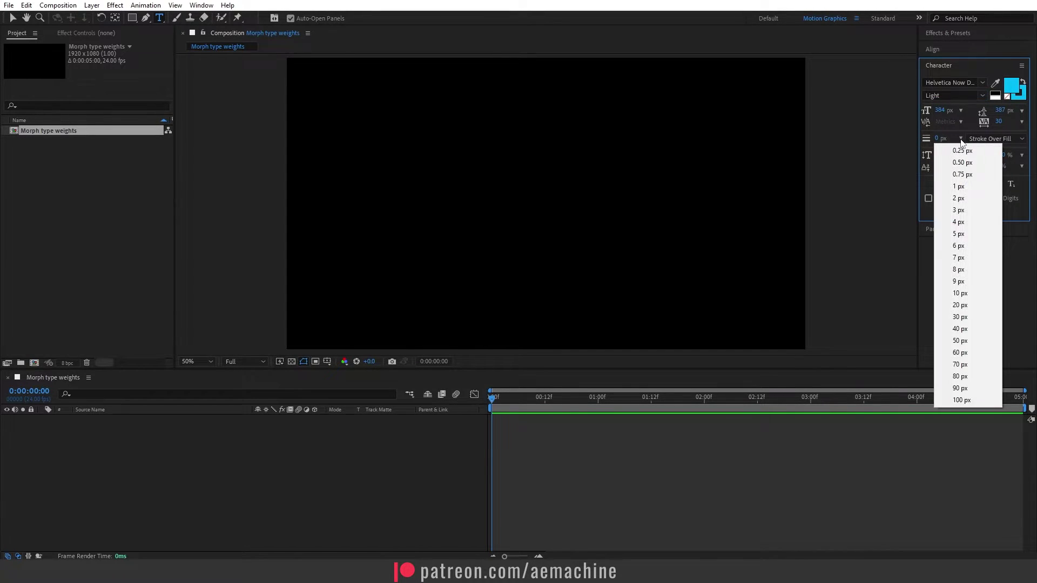
pyautogui.click(960, 186)
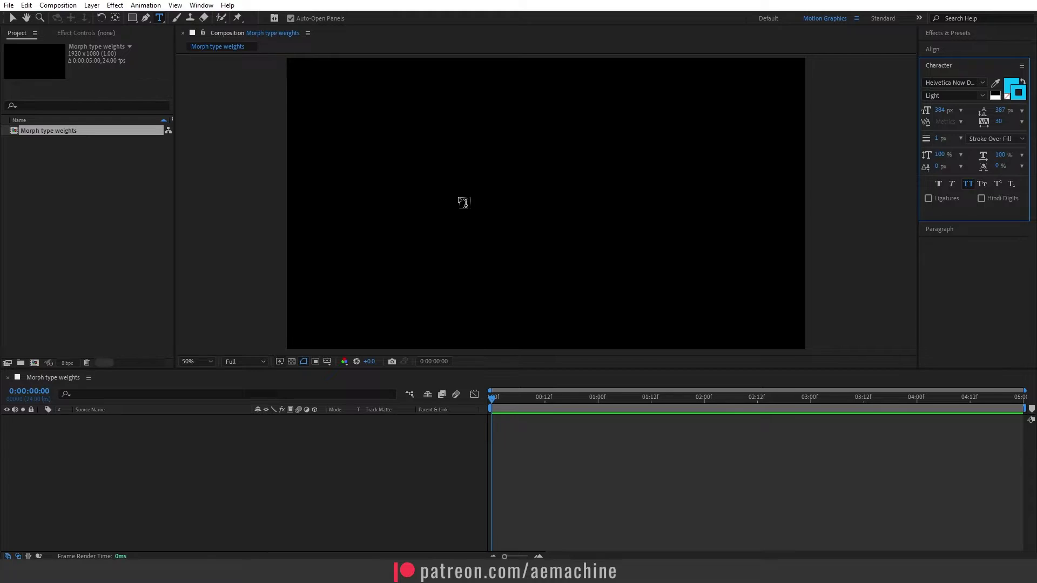
# Type MORPH as a new text layer in the composition.
pyautogui.click(460, 204)
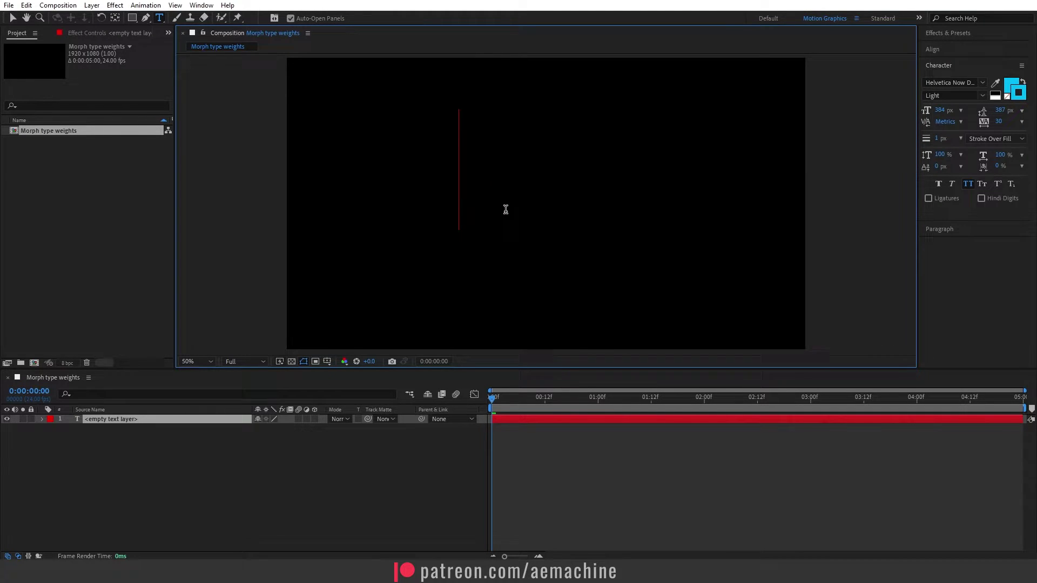
pyautogui.write('MORPH')
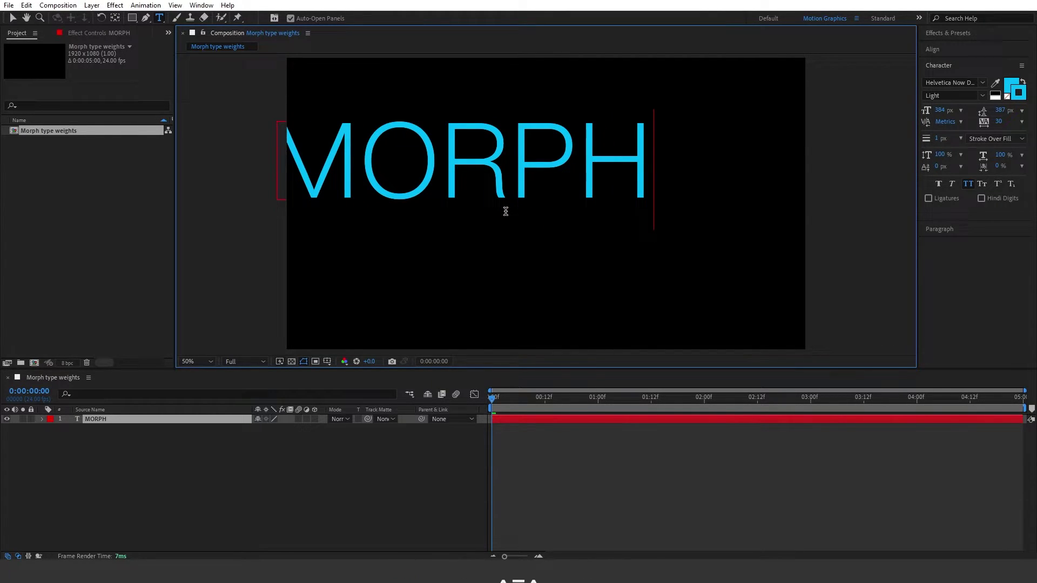
pyautogui.click(14, 20)
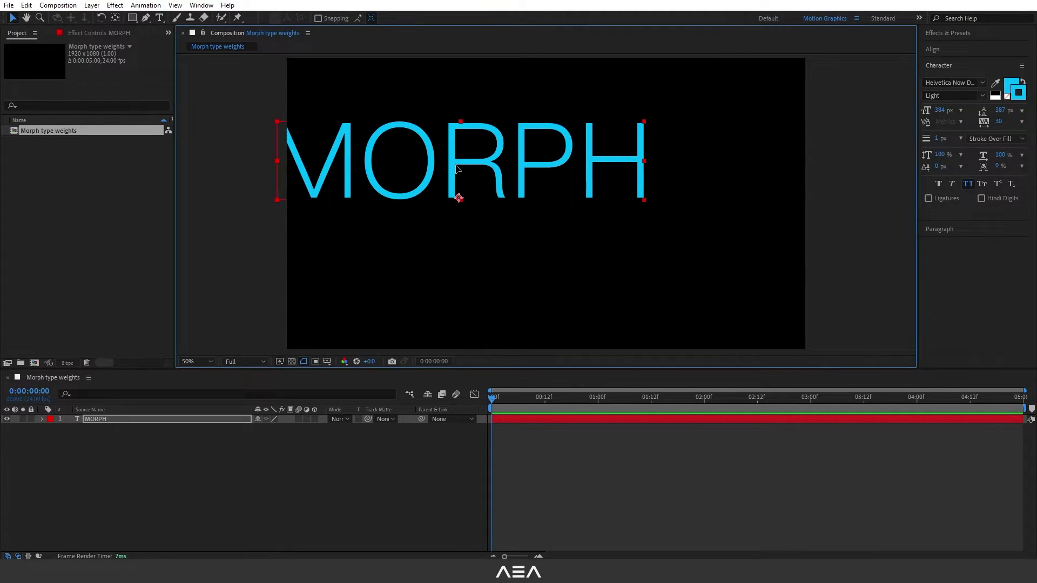
# Centre MORPH's anchor point and align the layer horizontally and vertically in the composition.
pyautogui.moveTo(459, 196); pyautogui.dragTo(524, 207)
pyautogui.hotkey('ctrl', 'alt', 'Home')
pyautogui.press('y')
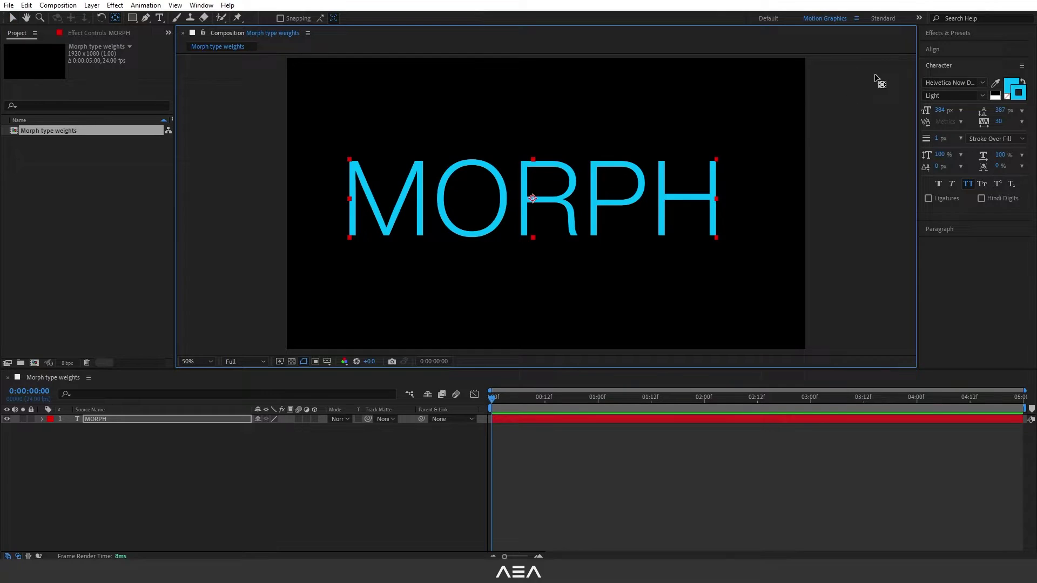
pyautogui.click(942, 48)
pyautogui.click(948, 77)
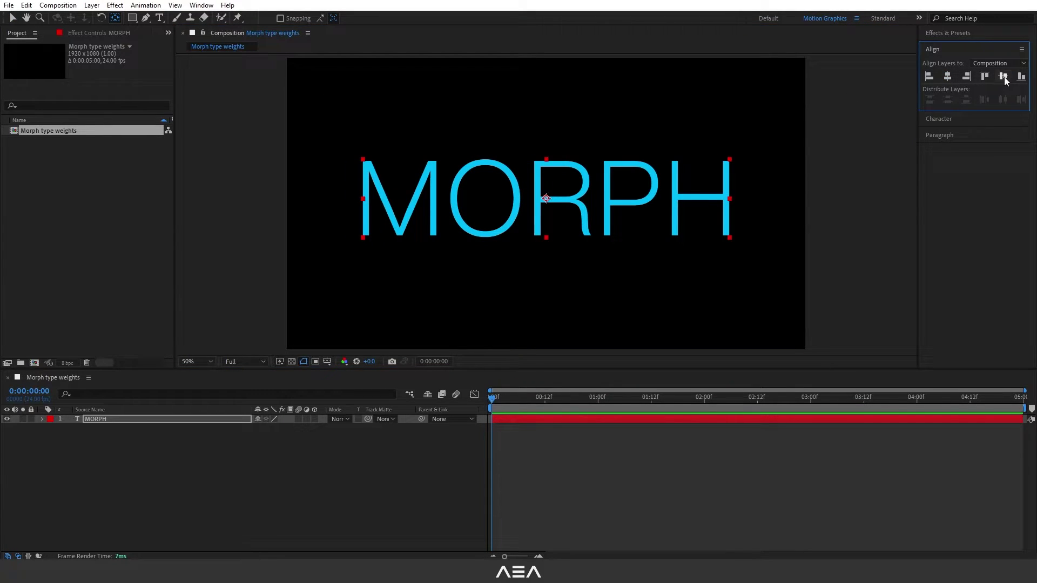
pyautogui.click(1002, 76)
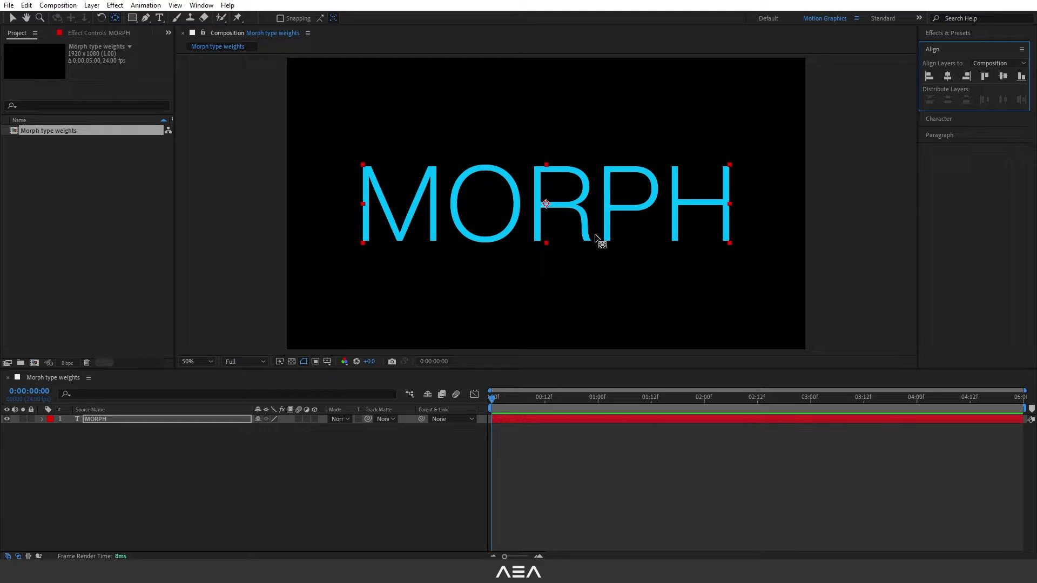
# Add a Stroke Width animator set to 20 on MORPH and expand Range Selector 1.
pyautogui.click(89, 421)
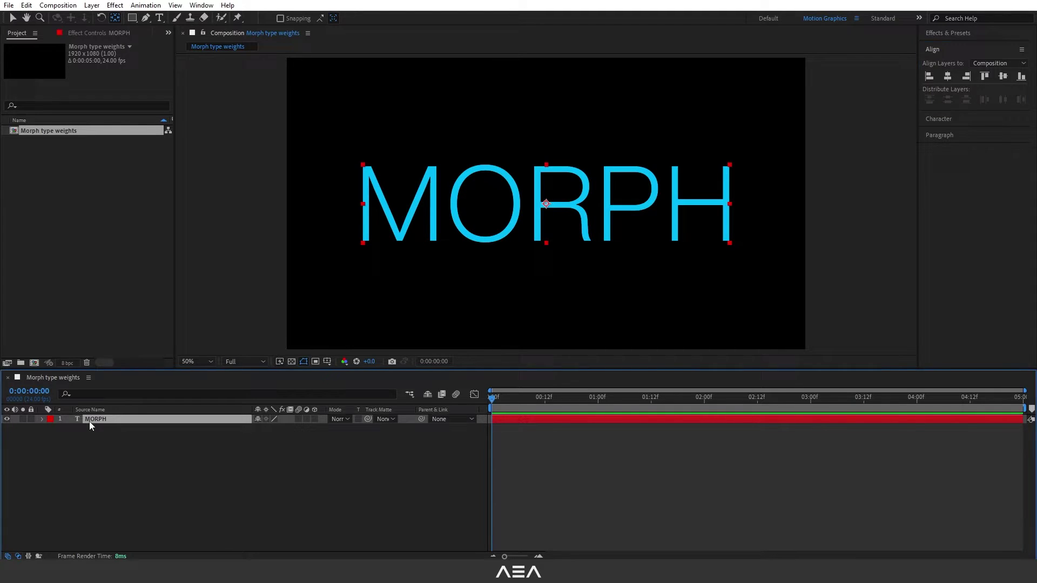
pyautogui.click(41, 420)
pyautogui.click(320, 429)
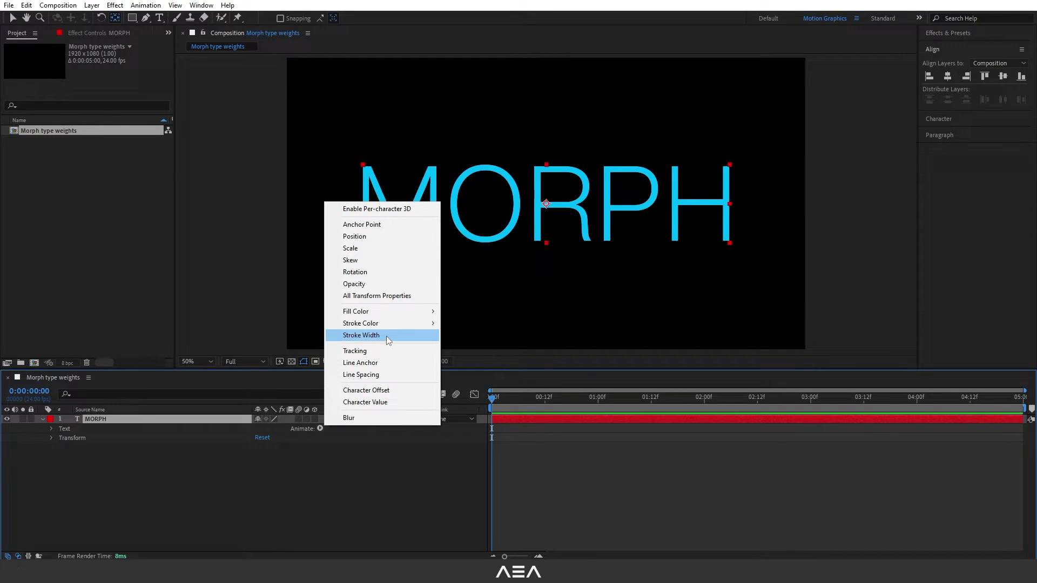
pyautogui.click(368, 336)
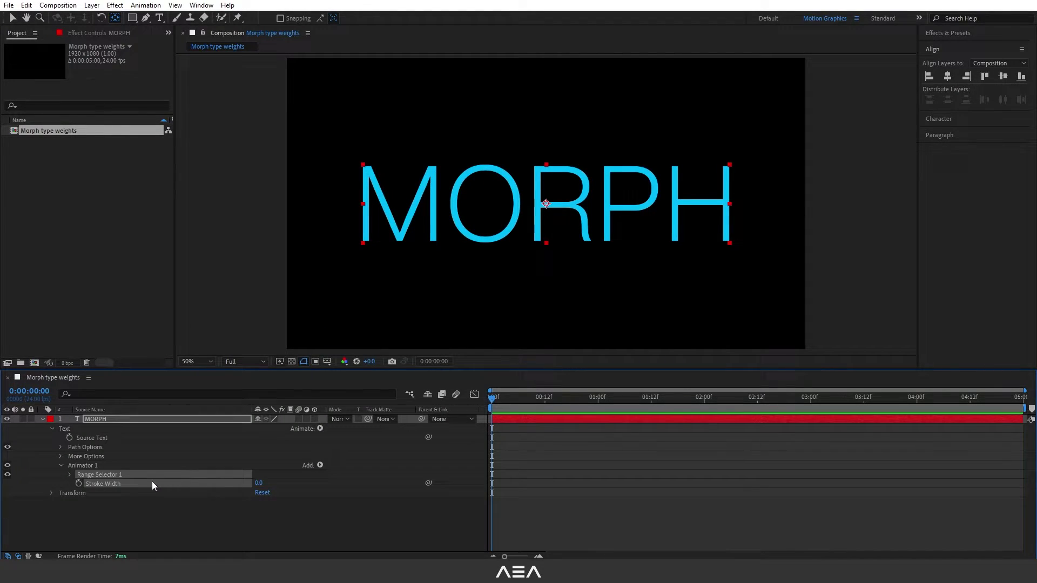
pyautogui.click(256, 483)
pyautogui.write('20')
pyautogui.click(297, 486)
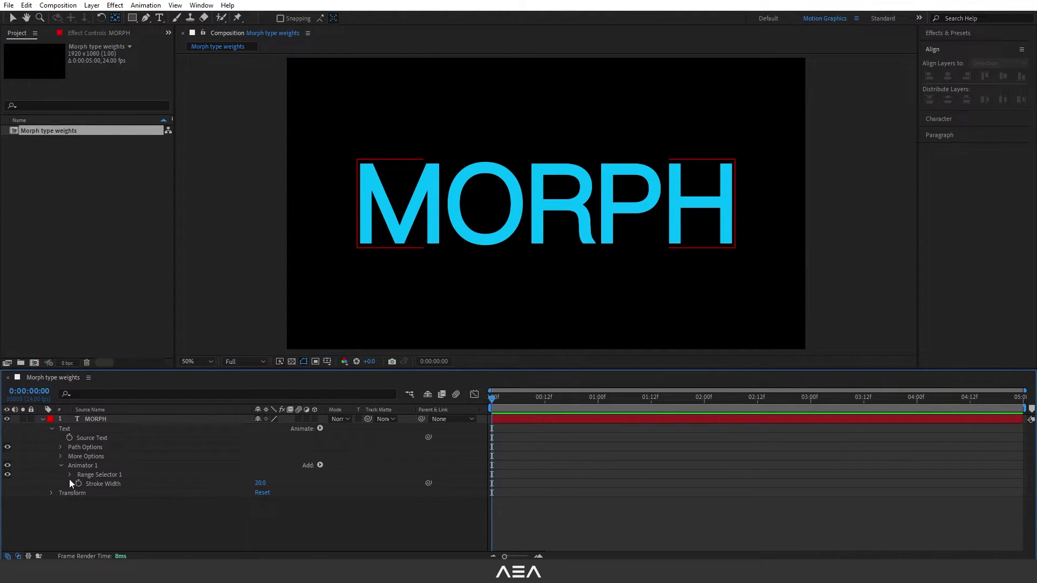
pyautogui.click(70, 476)
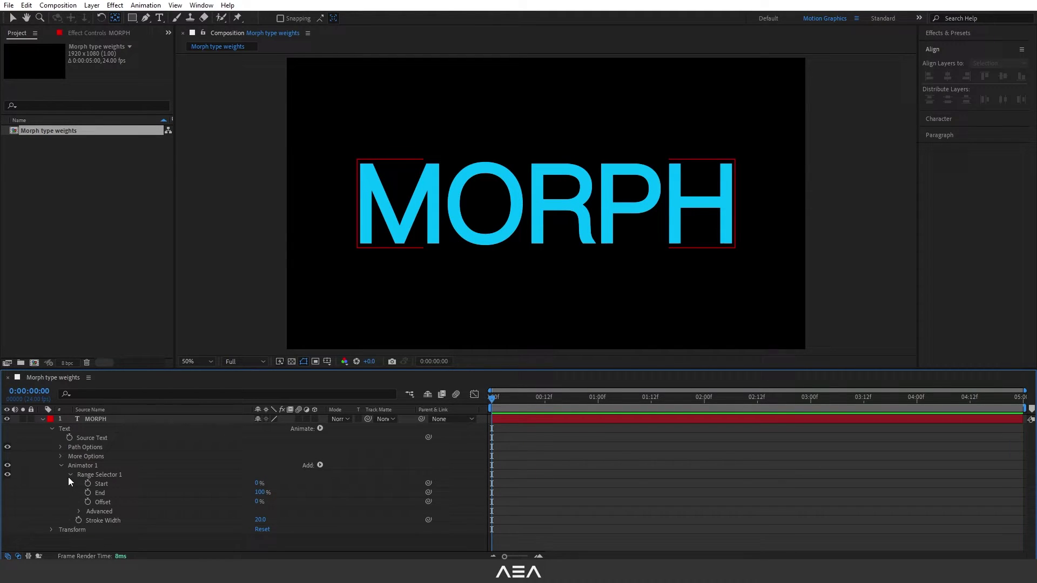
# Keyframe the Offset at -100% at 0f, 0% at 12f, 100% at 1:00, then preview.
pyautogui.click(88, 503)
pyautogui.moveTo(254, 500); pyautogui.dragTo(223, 488)
pyautogui.moveTo(509, 402); pyautogui.dragTo(544, 406)
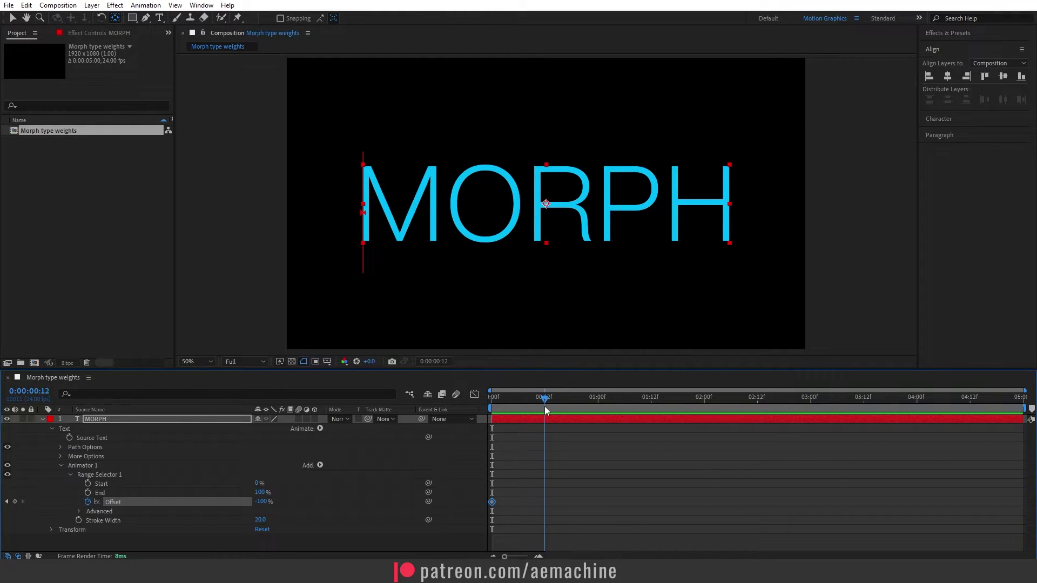
pyautogui.click(262, 502)
pyautogui.write('0')
pyautogui.click(345, 499)
pyautogui.moveTo(552, 397); pyautogui.dragTo(599, 413)
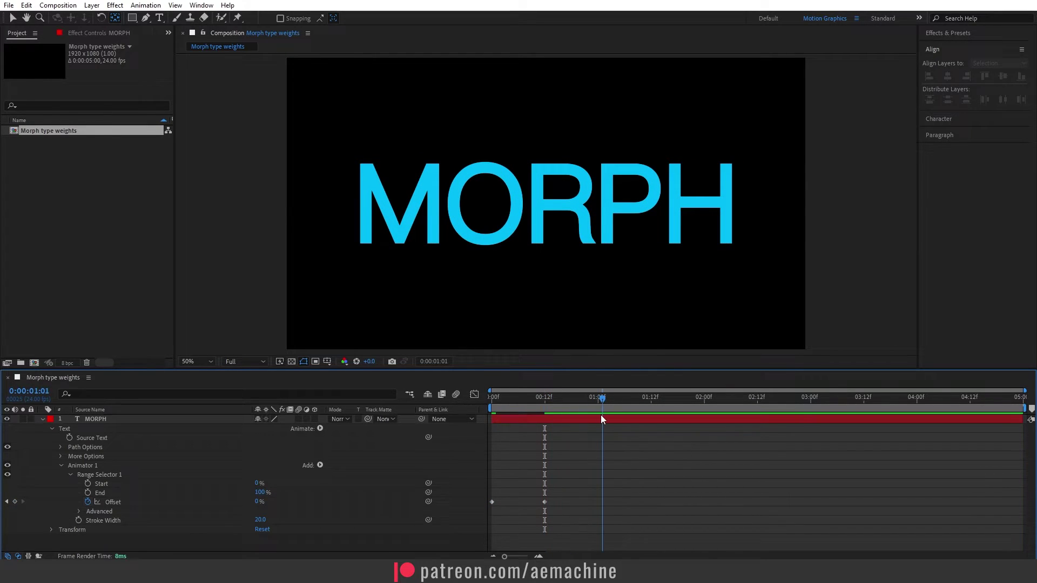
pyautogui.moveTo(260, 502); pyautogui.dragTo(361, 503)
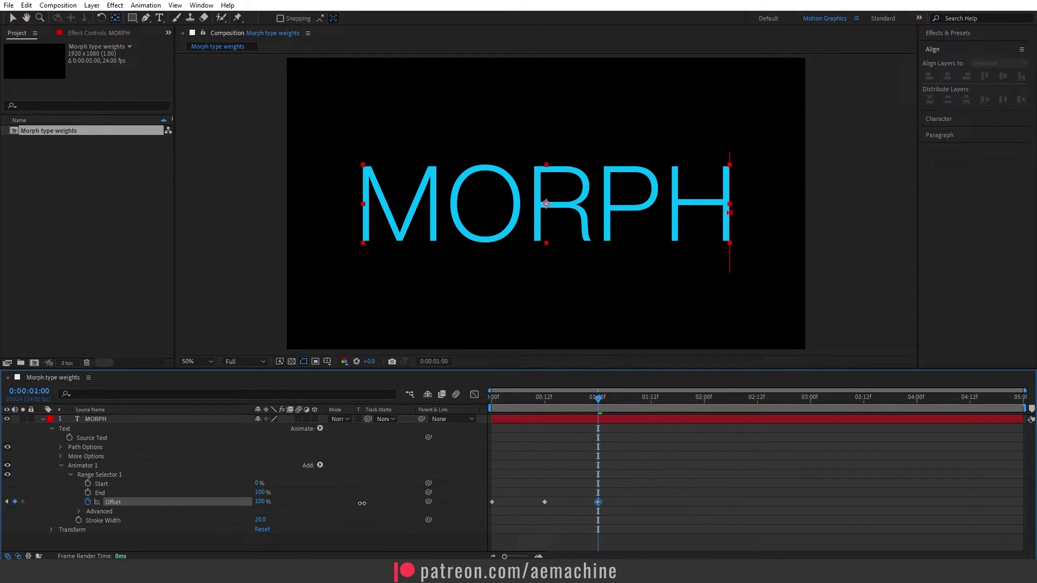
pyautogui.press('space')
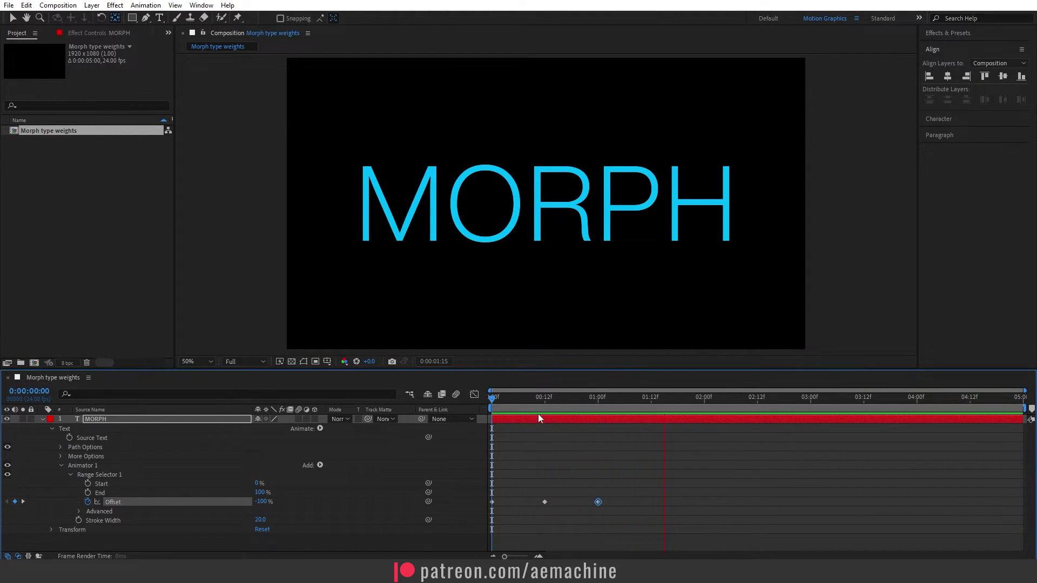
pyautogui.press('space')
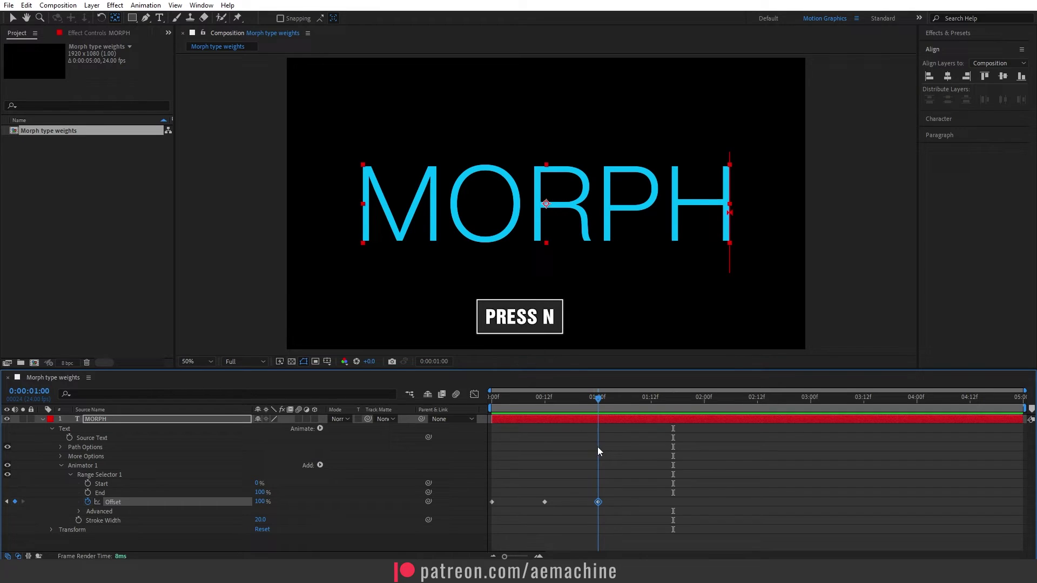
# End the work area at 1:00 and apply Easy Ease (F9) to all three Offset keyframes.
pyautogui.press('n')
pyautogui.press('n')
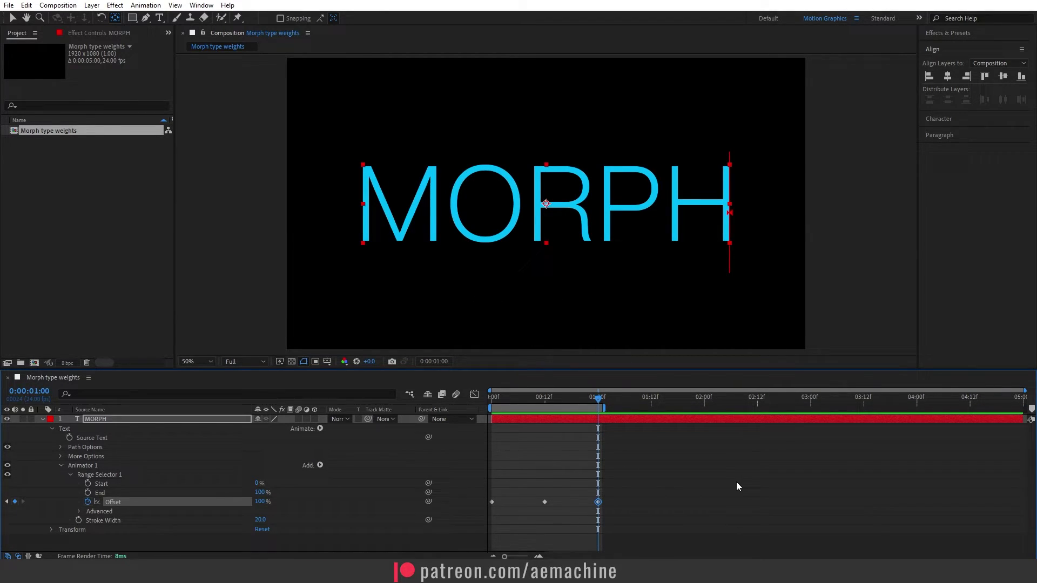
pyautogui.moveTo(737, 482); pyautogui.dragTo(475, 517)
pyautogui.press('F9')
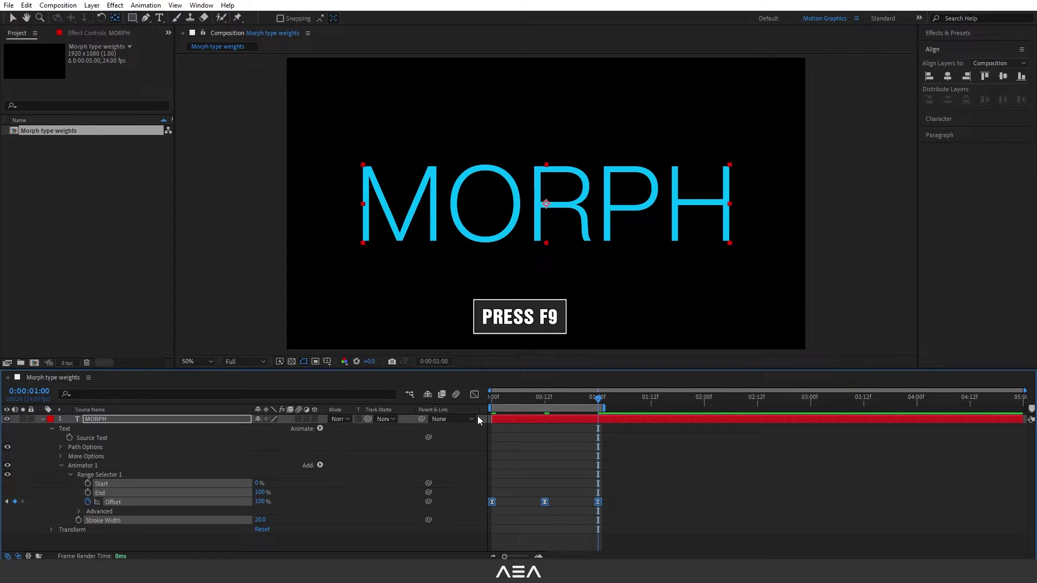
# Show only the Offset curve in the Graph Editor as a value graph.
pyautogui.click(474, 395)
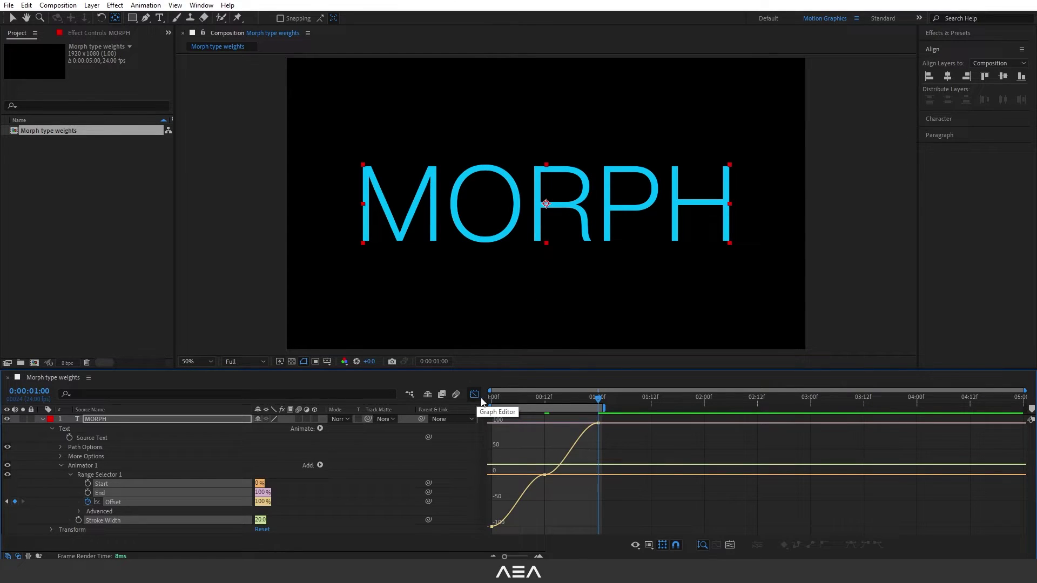
pyautogui.click(73, 500)
pyautogui.click(114, 503)
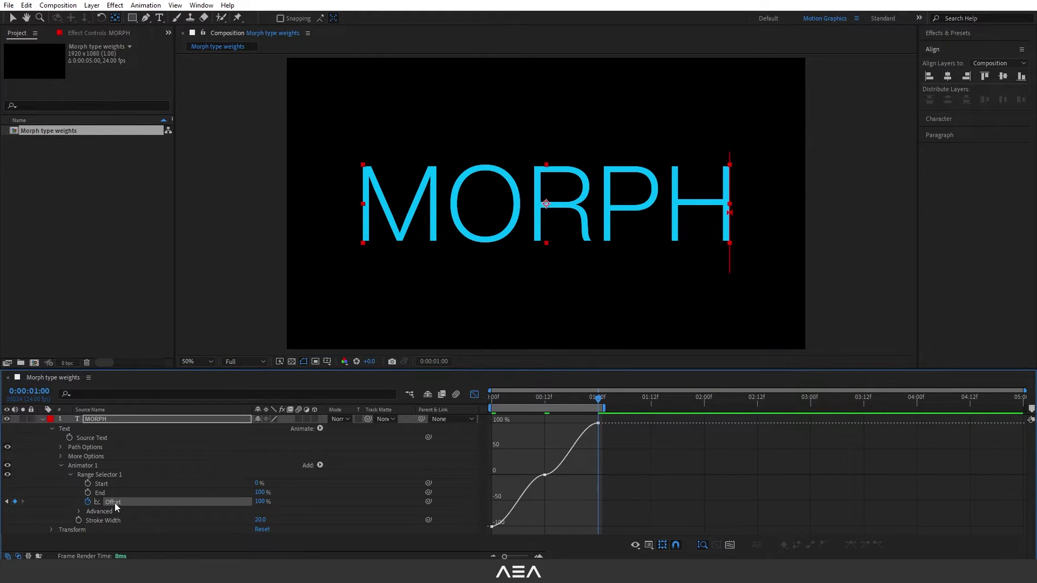
pyautogui.rightClick(566, 476)
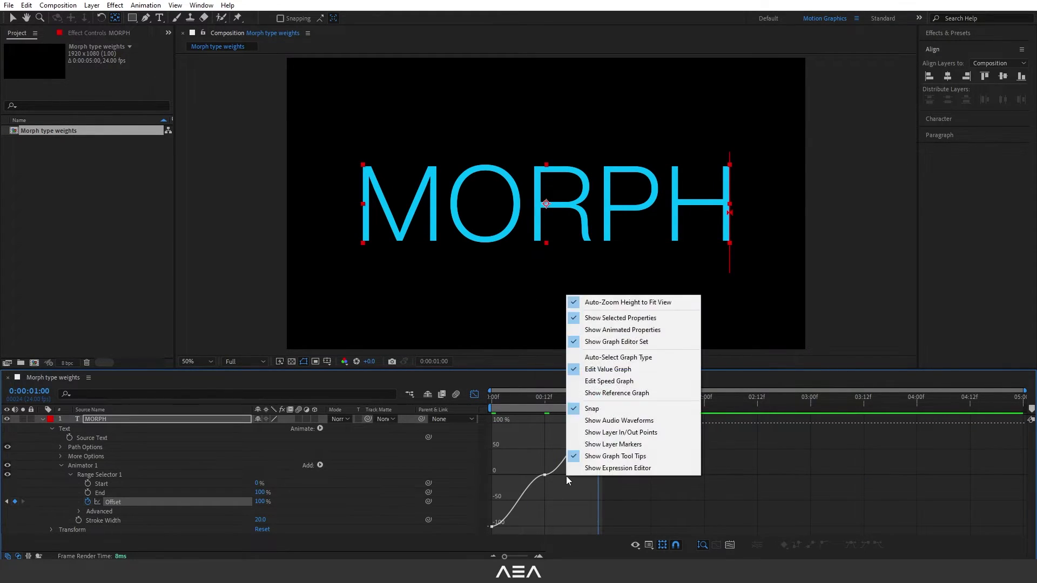
pyautogui.click(625, 369)
# Make the middle Offset key Auto Bezier, lengthen the first key's outgoing ease, and preview.
pyautogui.moveTo(559, 452); pyautogui.dragTo(530, 500)
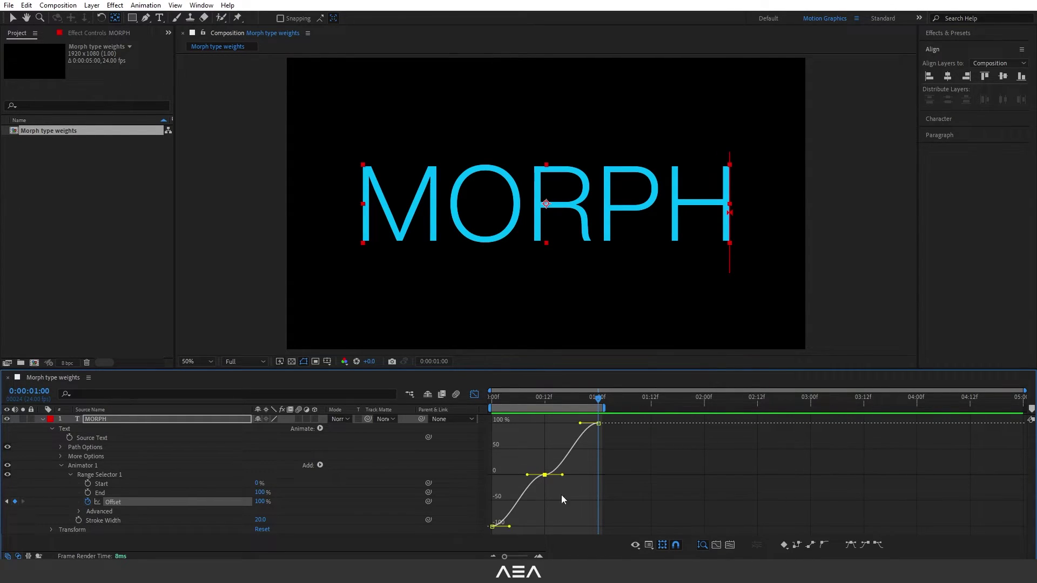
pyautogui.click(823, 546)
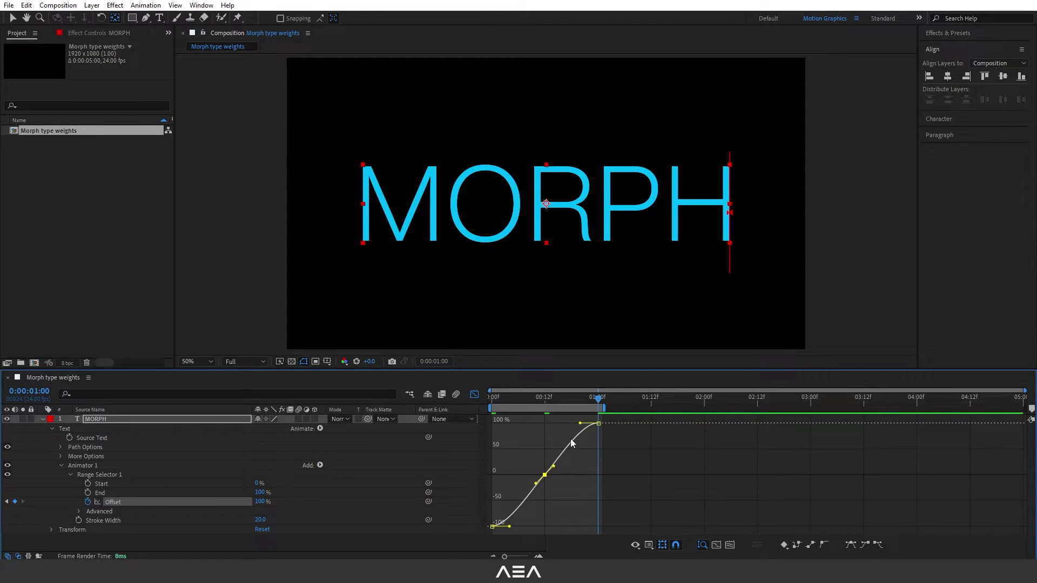
pyautogui.moveTo(621, 440); pyautogui.dragTo(570, 429)
pyautogui.moveTo(509, 500); pyautogui.dragTo(522, 527)
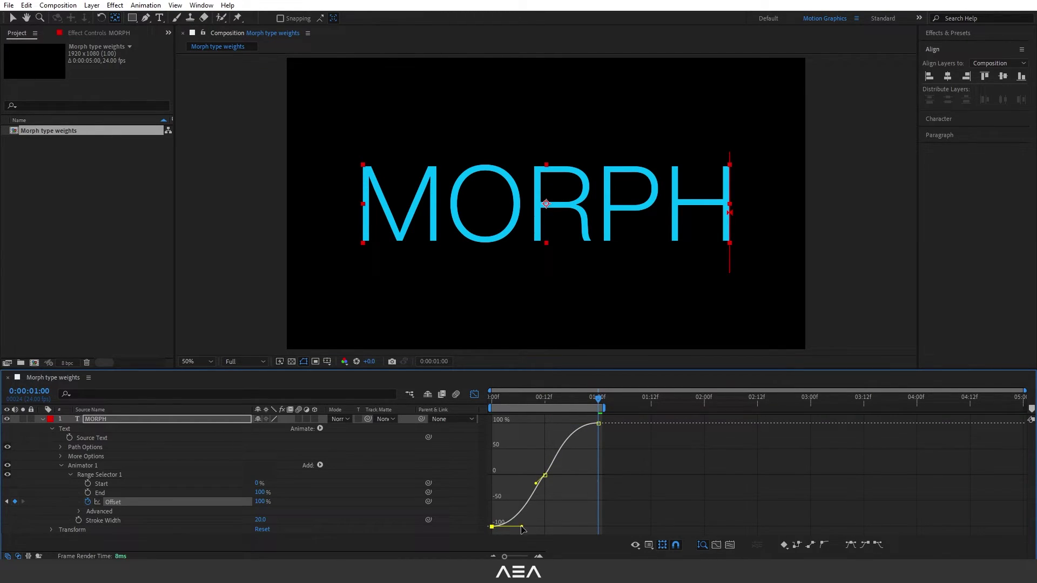
pyautogui.click(493, 398)
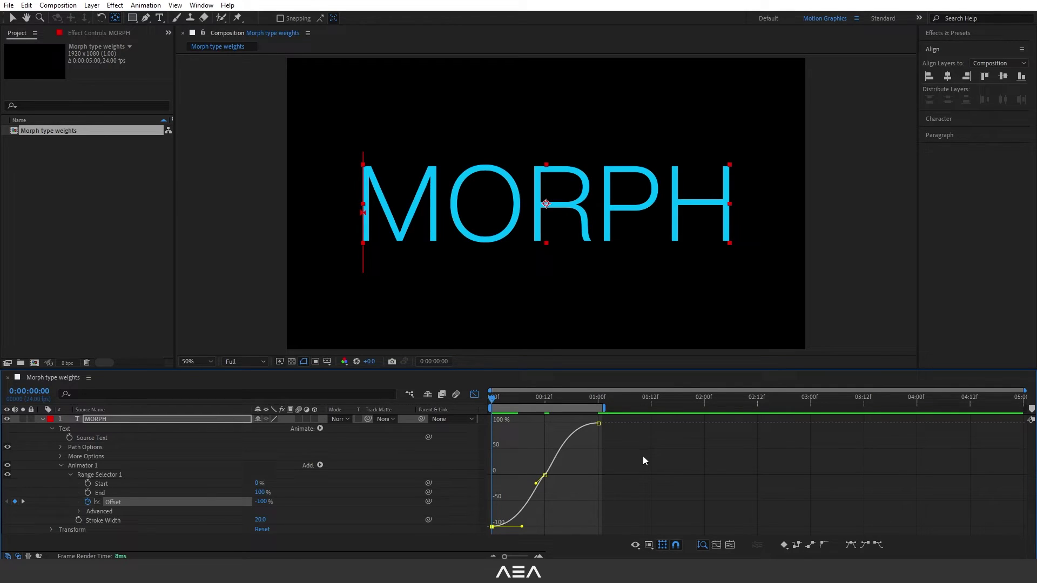
pyautogui.press('space')
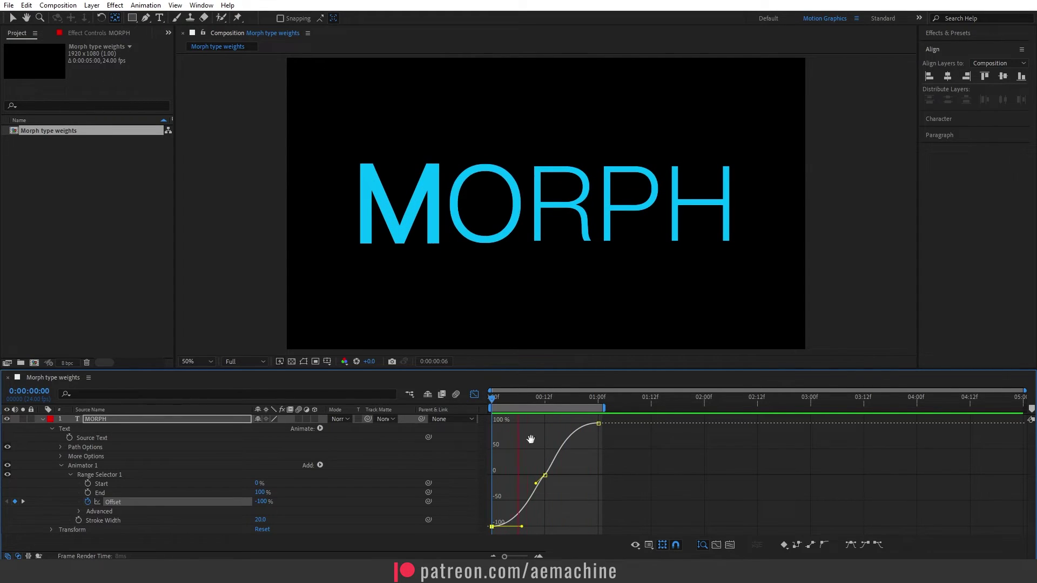
pyautogui.press('space')
# Stretch the Offset keyframes so the final 100% key sits at 2:00, and end the work area there.
pyautogui.click(475, 397)
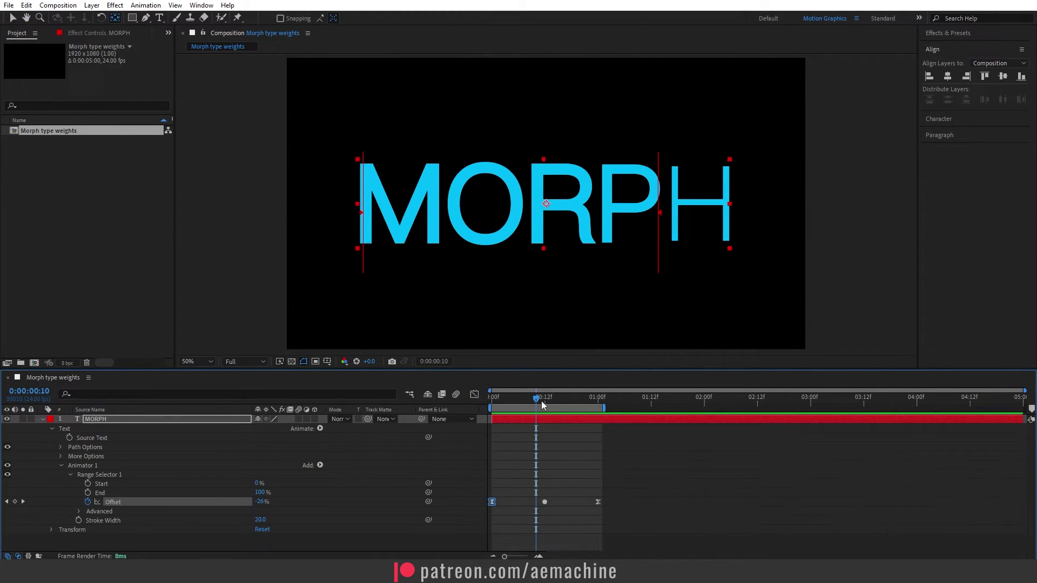
pyautogui.moveTo(656, 471); pyautogui.dragTo(489, 515)
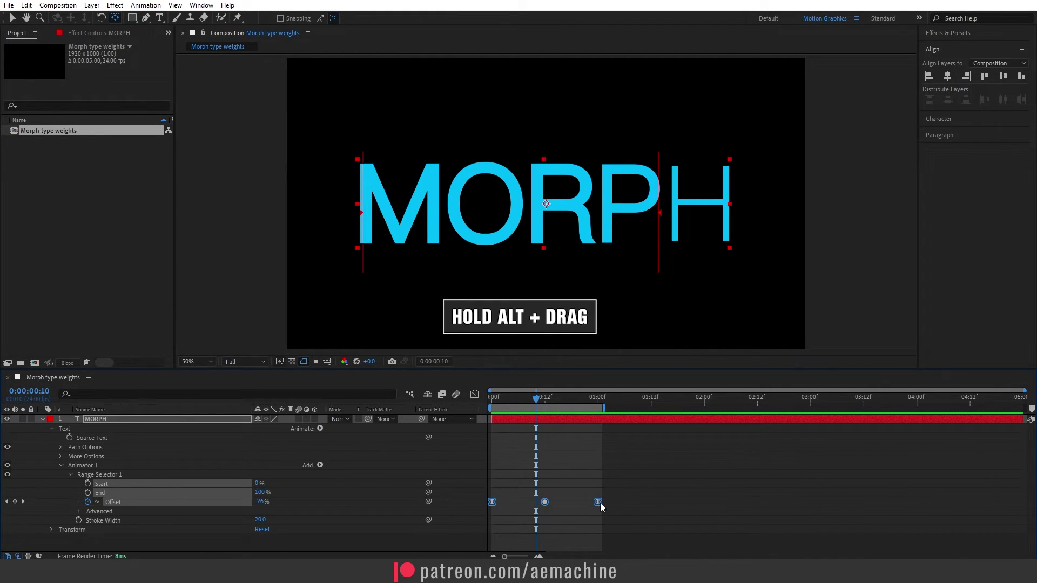
pyautogui.moveTo(600, 504); pyautogui.dragTo(702, 506)
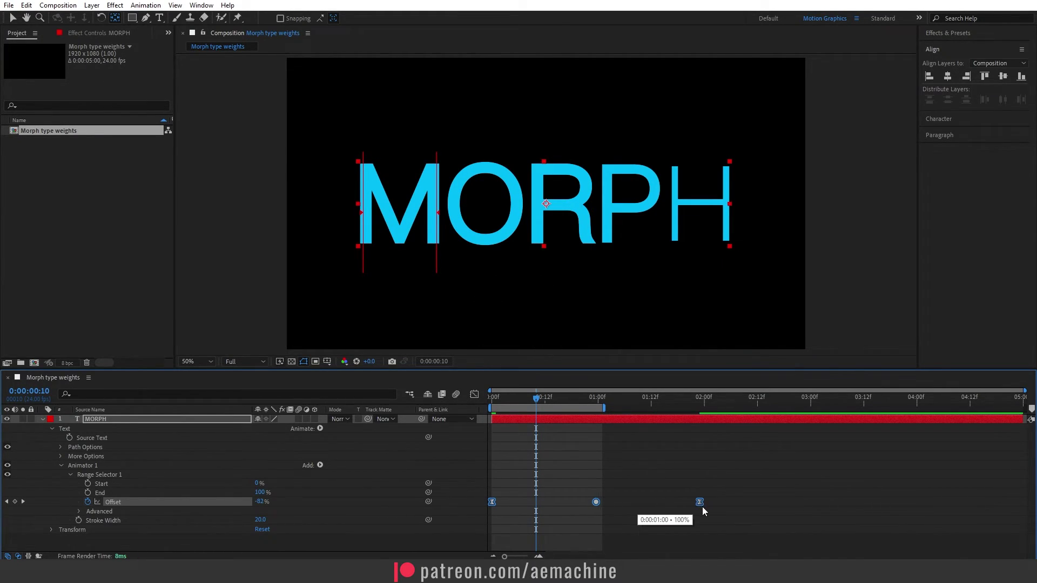
pyautogui.moveTo(682, 410); pyautogui.dragTo(704, 414)
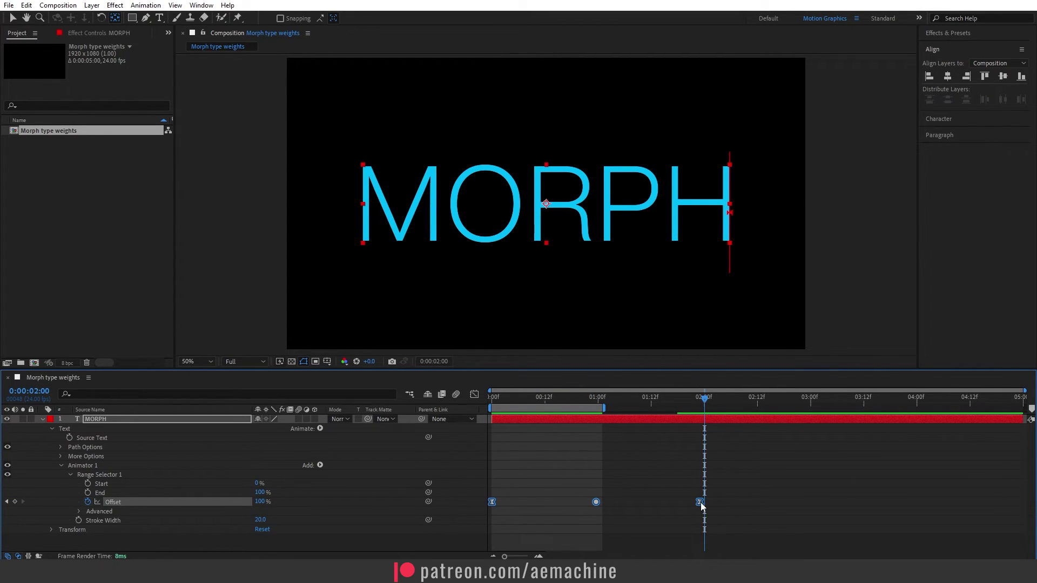
pyautogui.moveTo(701, 503); pyautogui.dragTo(704, 505)
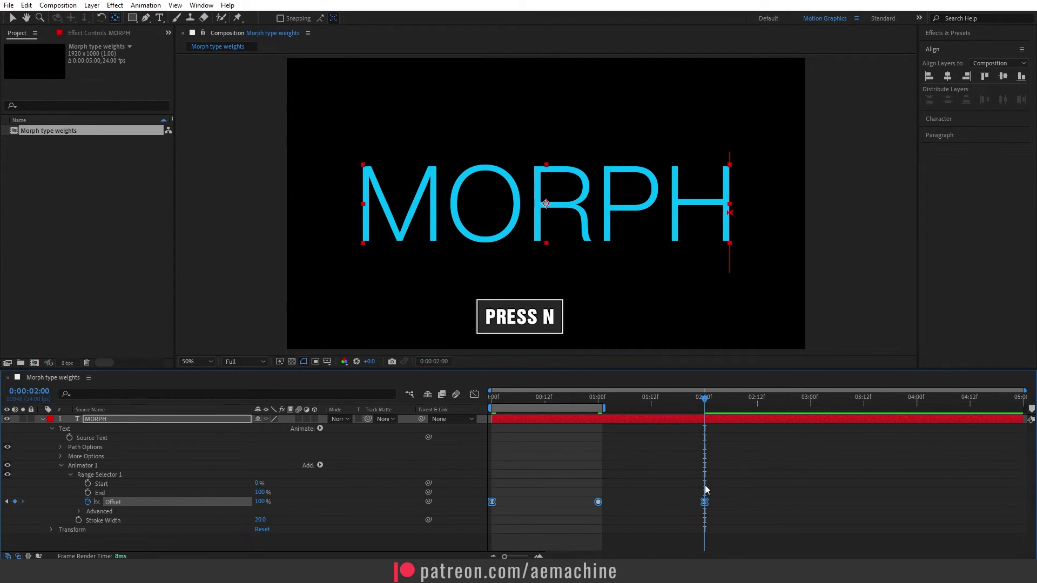
pyautogui.press('n')
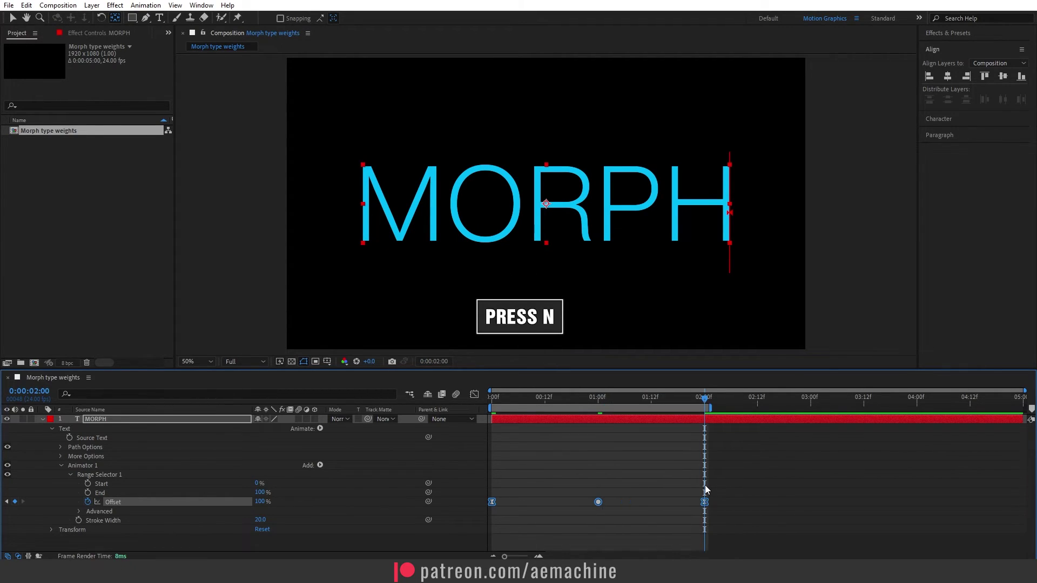
pyautogui.click(667, 442)
pyautogui.moveTo(513, 398); pyautogui.dragTo(462, 404)
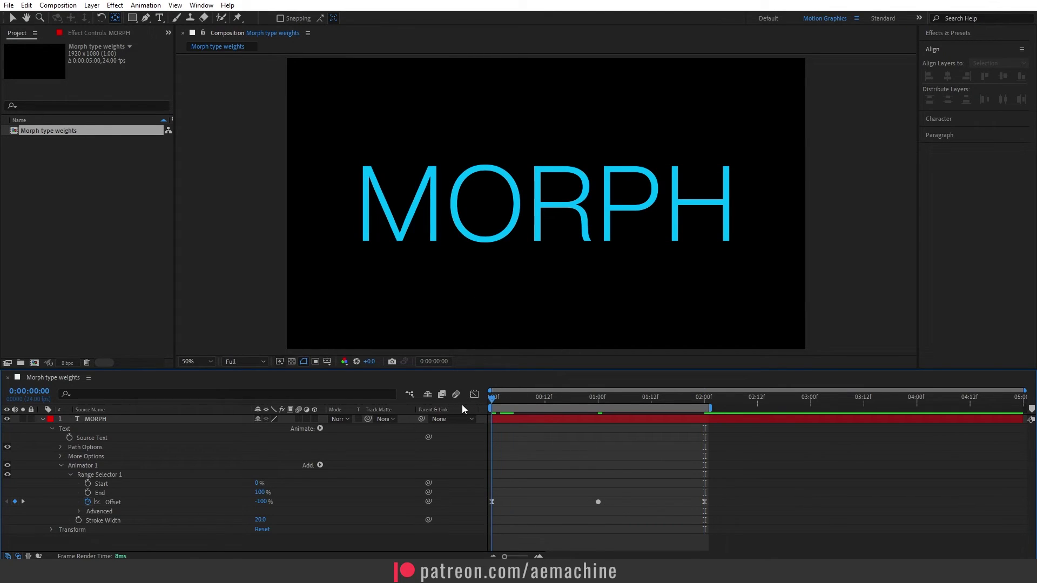
# Preview the sweep, collapse MORPH's properties, and scrub from frame 9 to 1:00 to check the bold letters.
pyautogui.press('space')
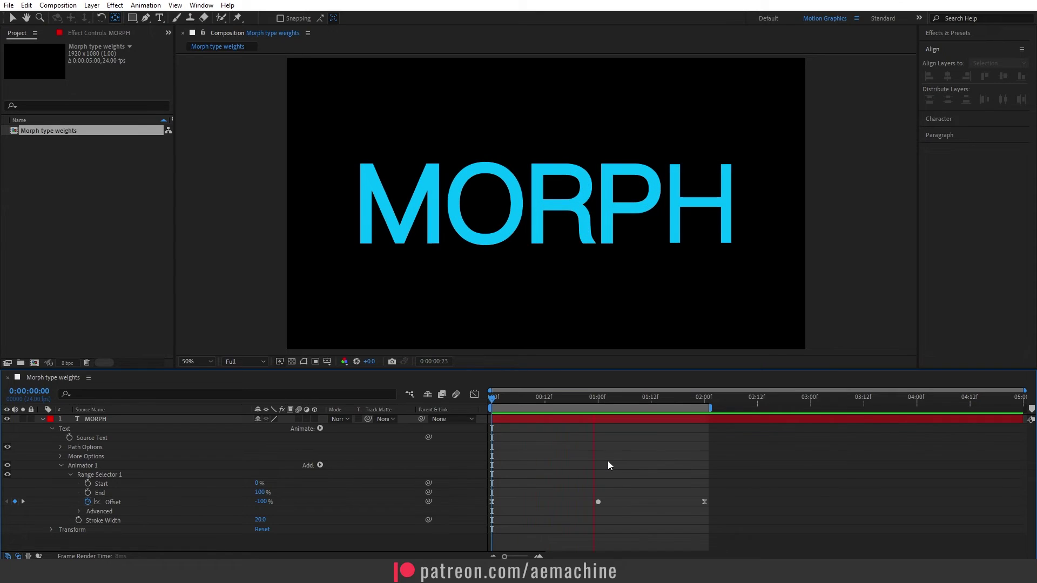
pyautogui.hotkey('ctrl', 'a')
pyautogui.hotkey('ctrl', '`')
pyautogui.click(150, 468)
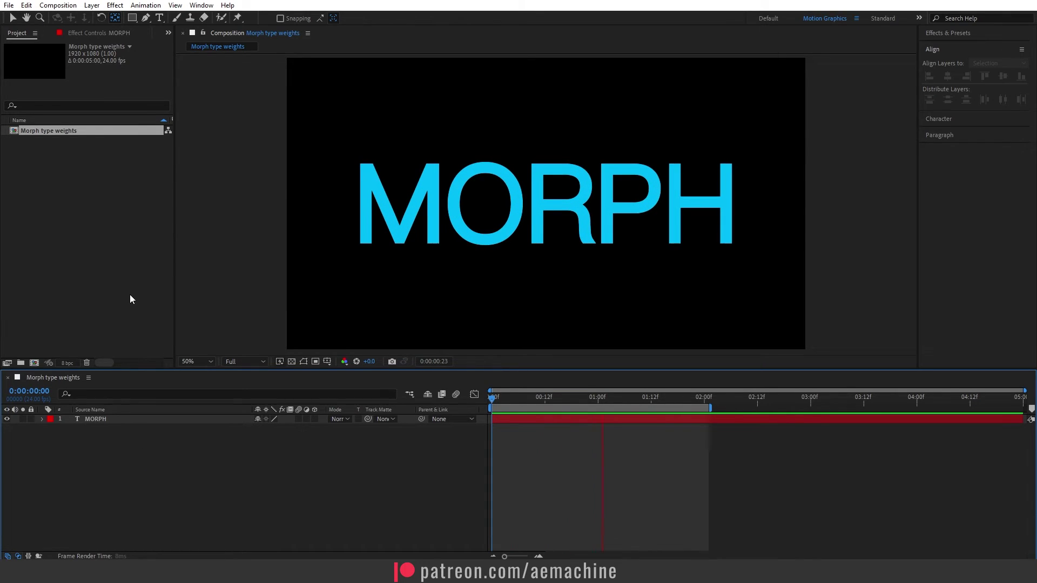
pyautogui.click(231, 290)
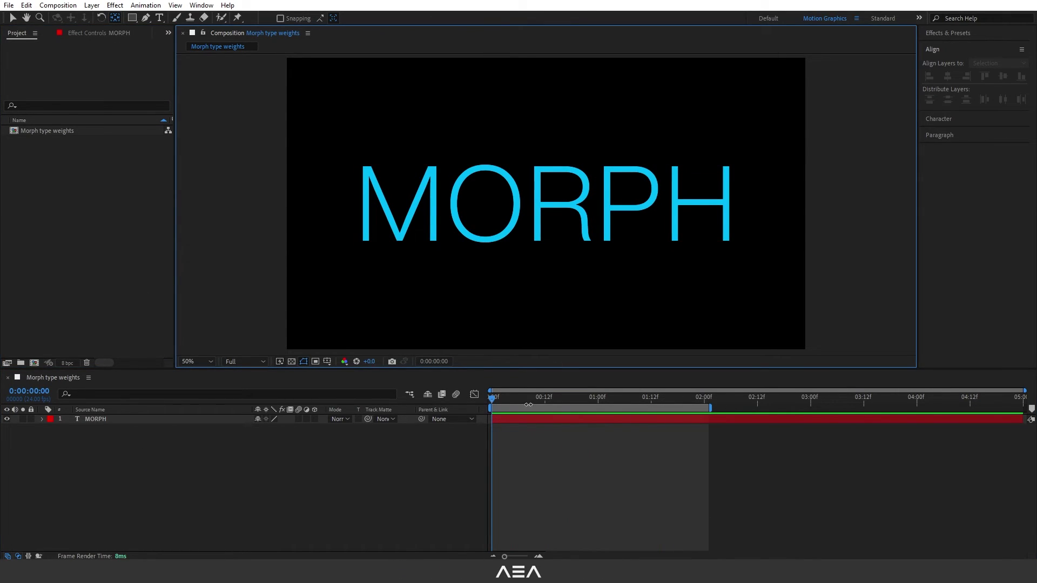
pyautogui.click(533, 399)
pyautogui.moveTo(533, 400); pyautogui.dragTo(597, 405)
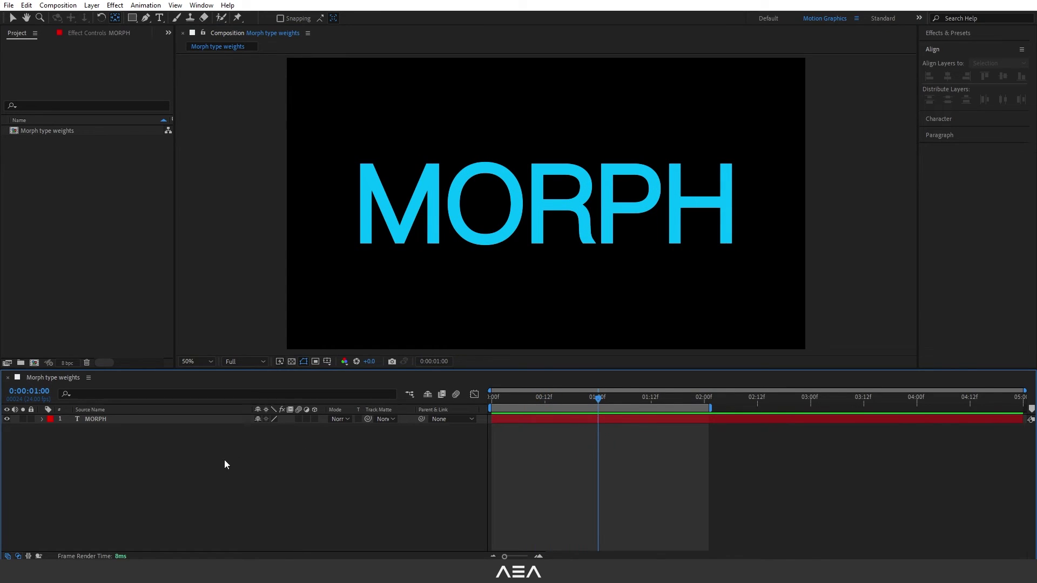
# Create a yellow FEE440 solid named BG and move it beneath the MORPH layer.
pyautogui.rightClick(135, 469)
pyautogui.moveTo(198, 338)
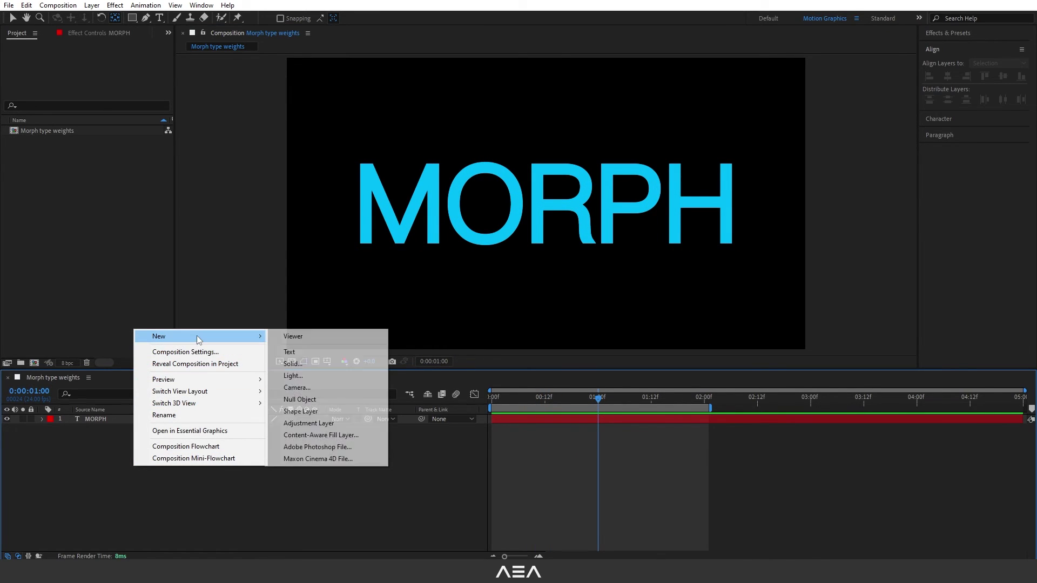
pyautogui.click(305, 365)
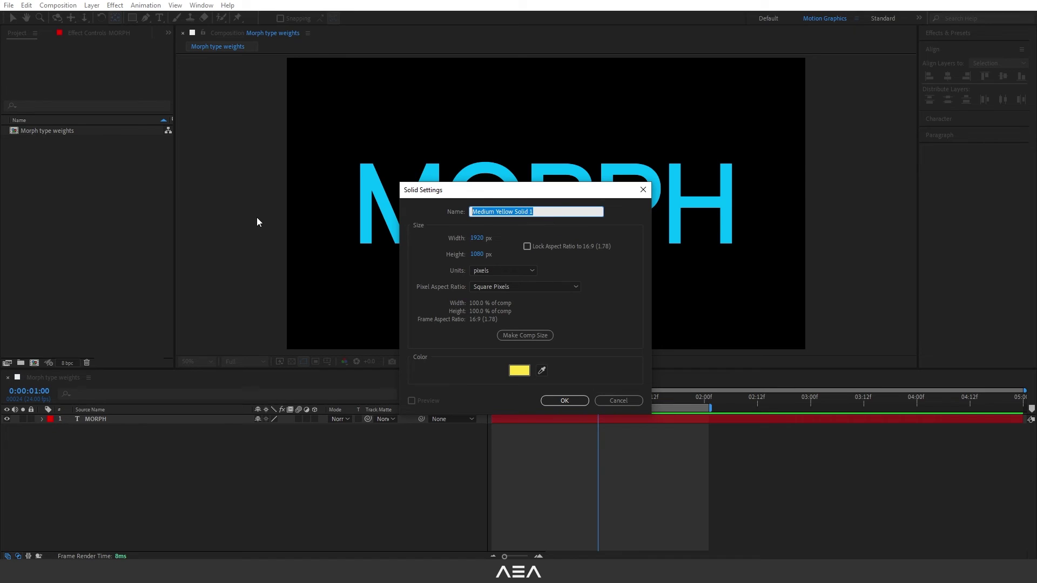
pyautogui.write('BG')
pyautogui.click(519, 370)
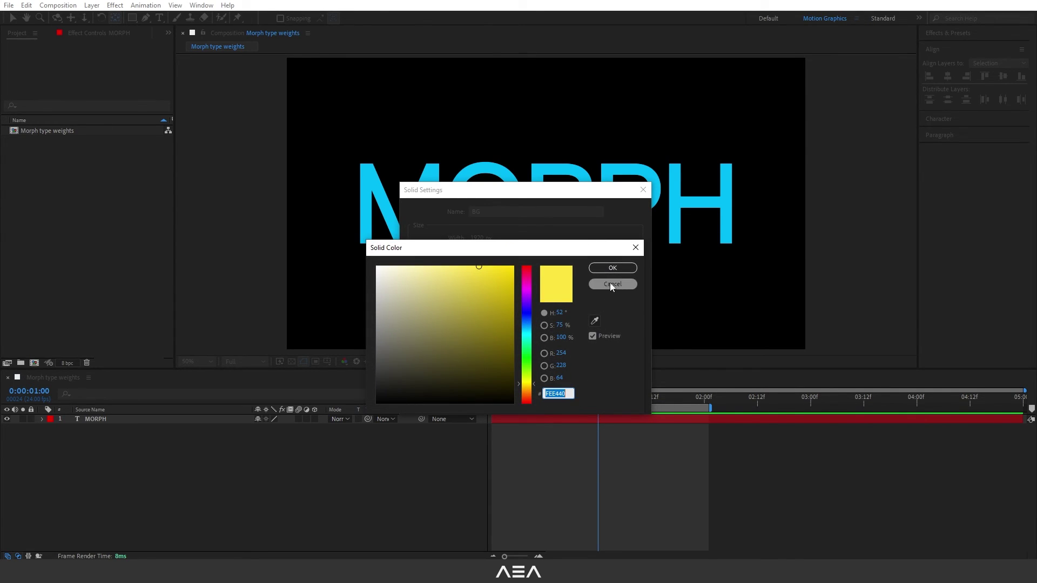
pyautogui.click(613, 268)
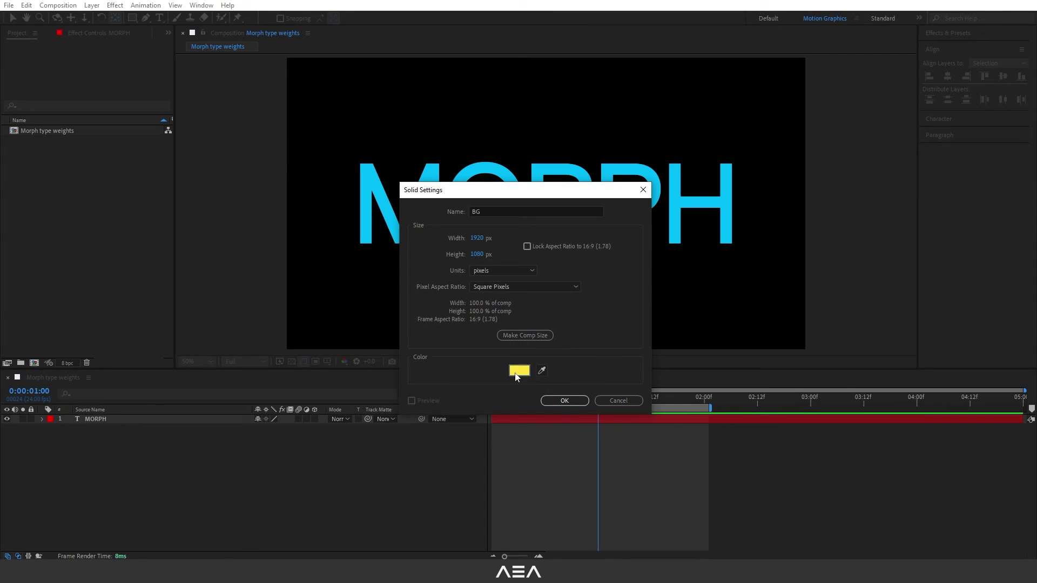
pyautogui.click(516, 374)
pyautogui.click(613, 268)
pyautogui.click(564, 401)
pyautogui.moveTo(115, 420); pyautogui.dragTo(135, 503)
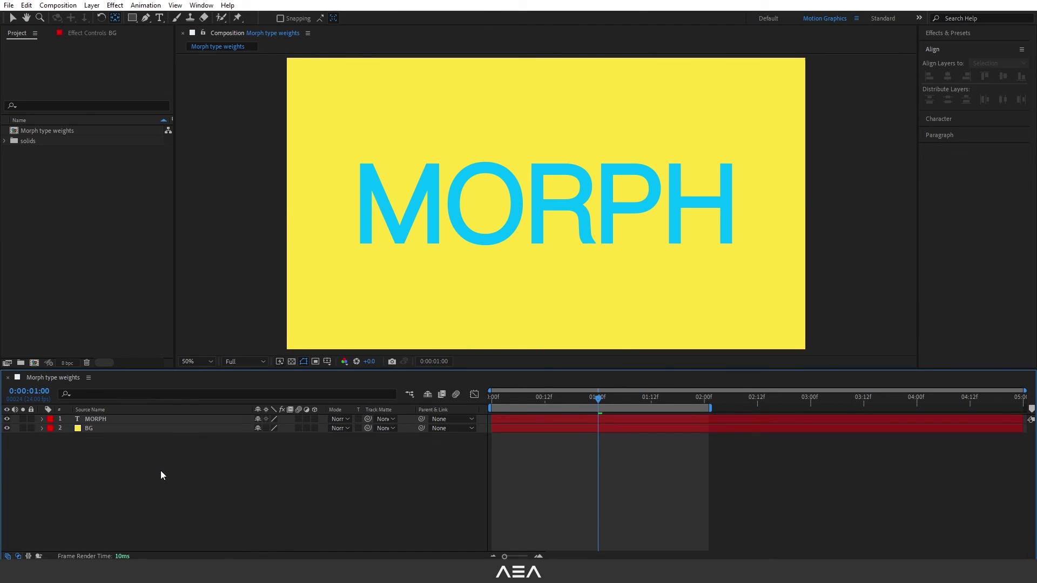